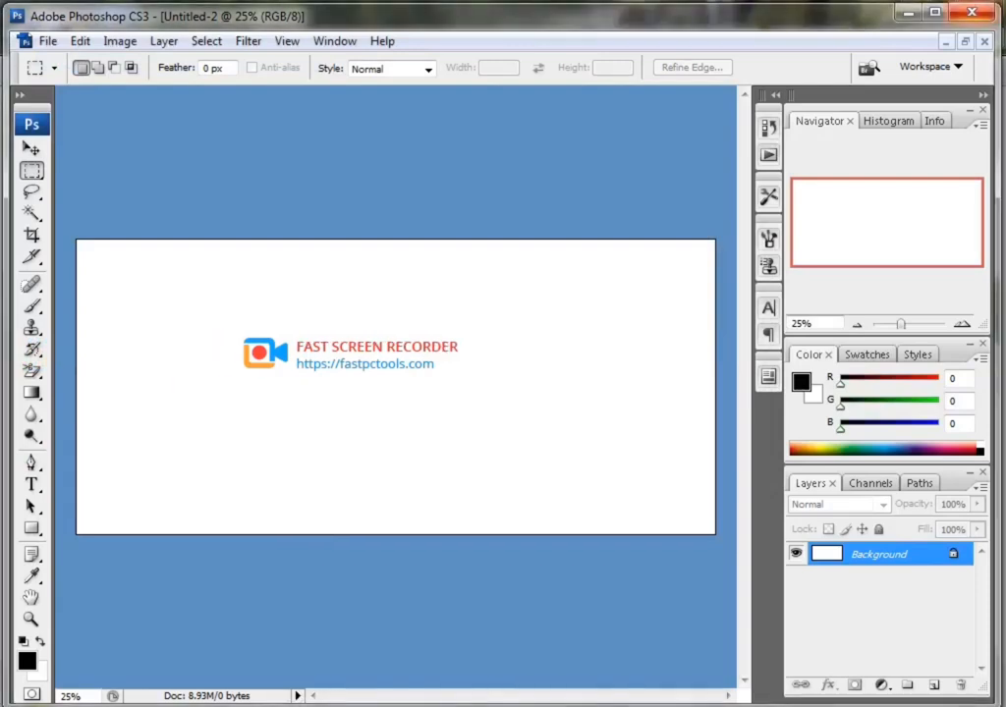
Switch to the KineMaster folder in Windows Explorer and open the 273603 flower-field image in Photoshop.
mouse_move(129, 705)
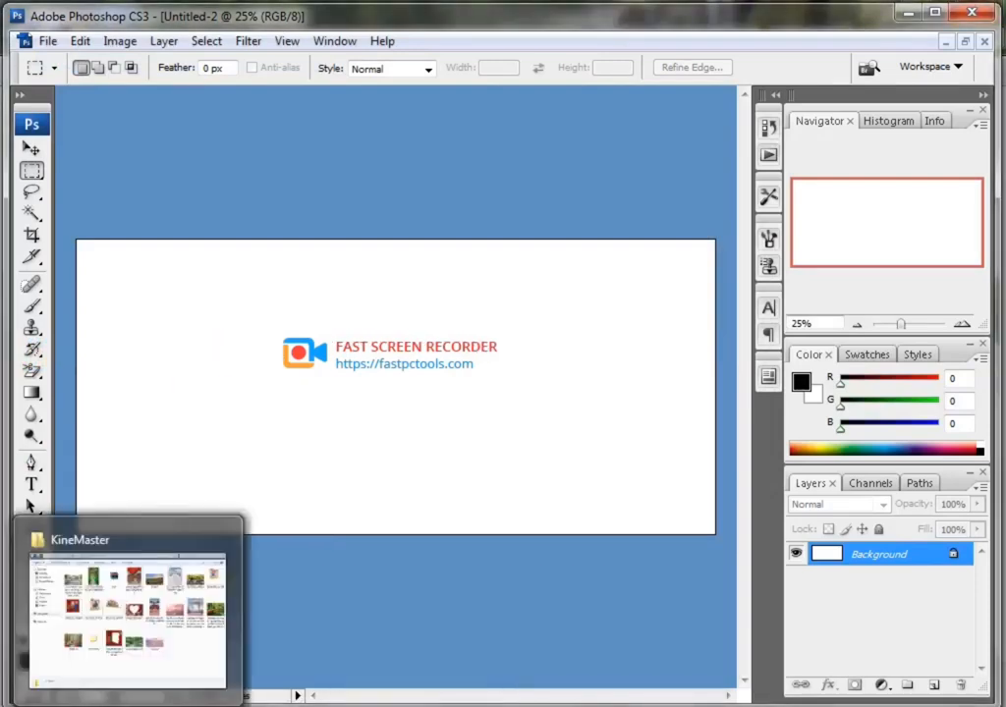
left_click(110, 643)
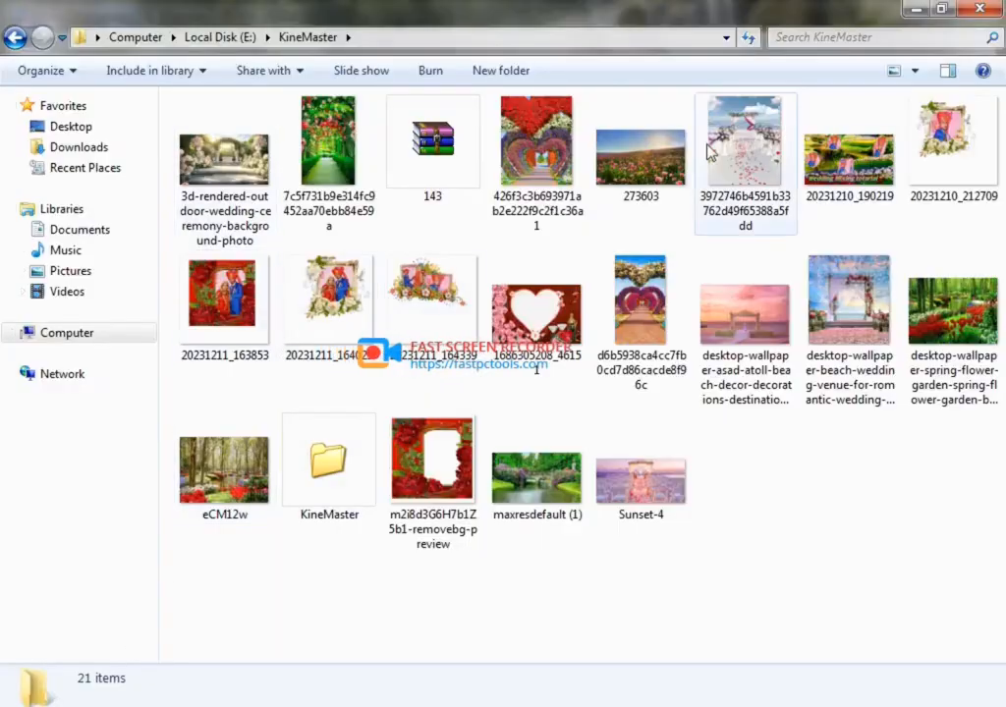
left_click_drag(638, 155, 288, 350)
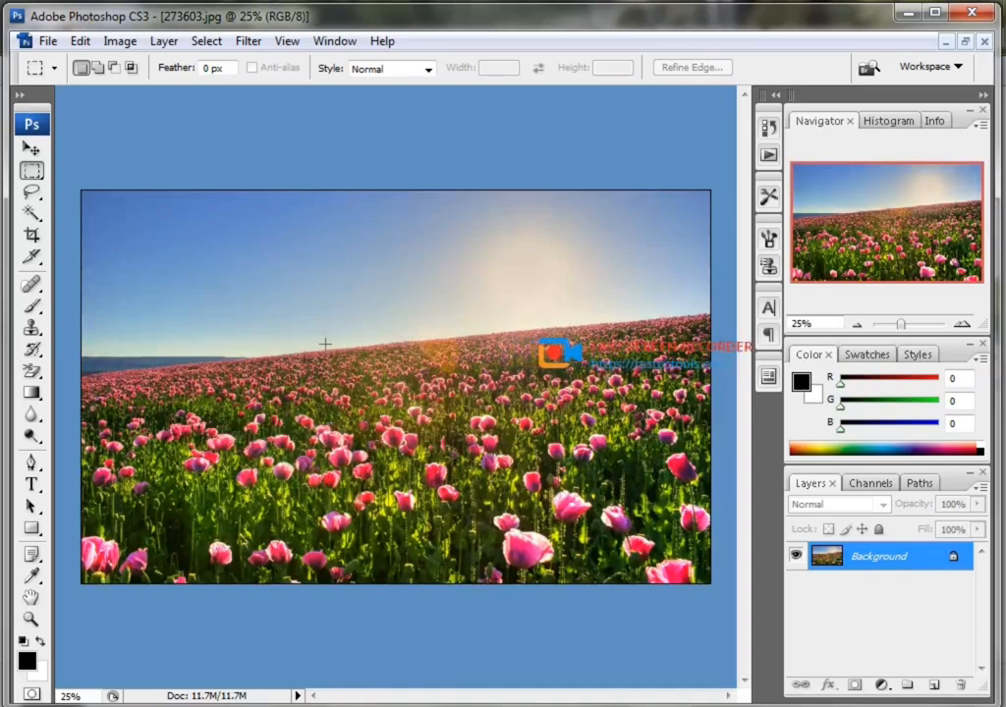
Float the document windows, show rulers on 273603.jpg and move its window to uncover the Untitled-2 canvas.
left_click(965, 44)
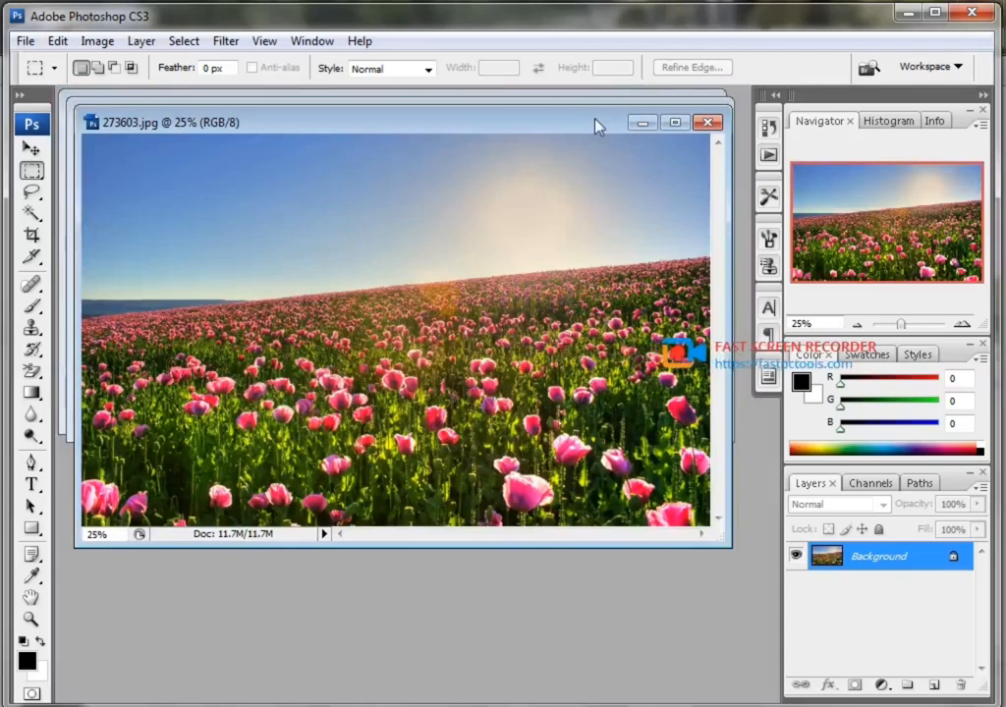
left_click_drag(584, 106, 597, 144)
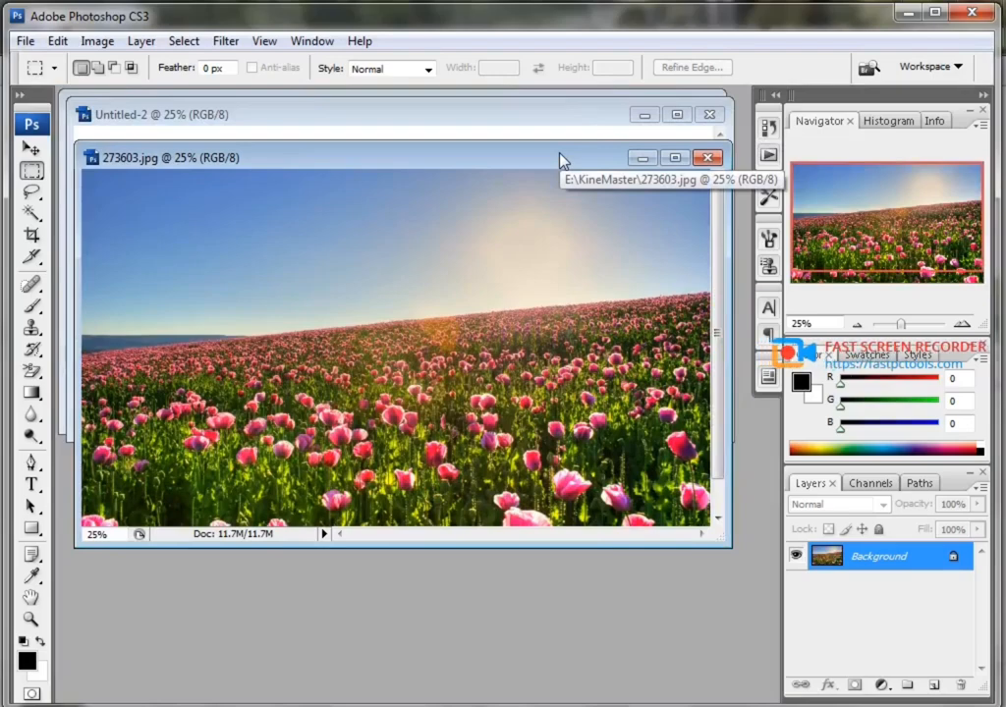
key("ctrl+r")
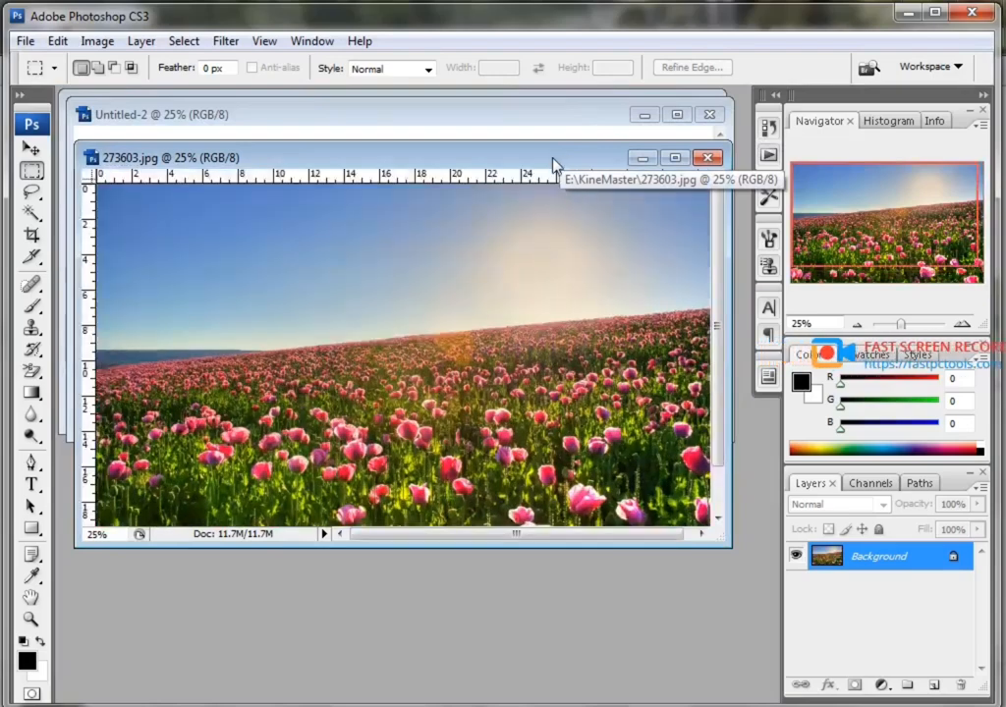
left_click_drag(553, 165, 605, 336)
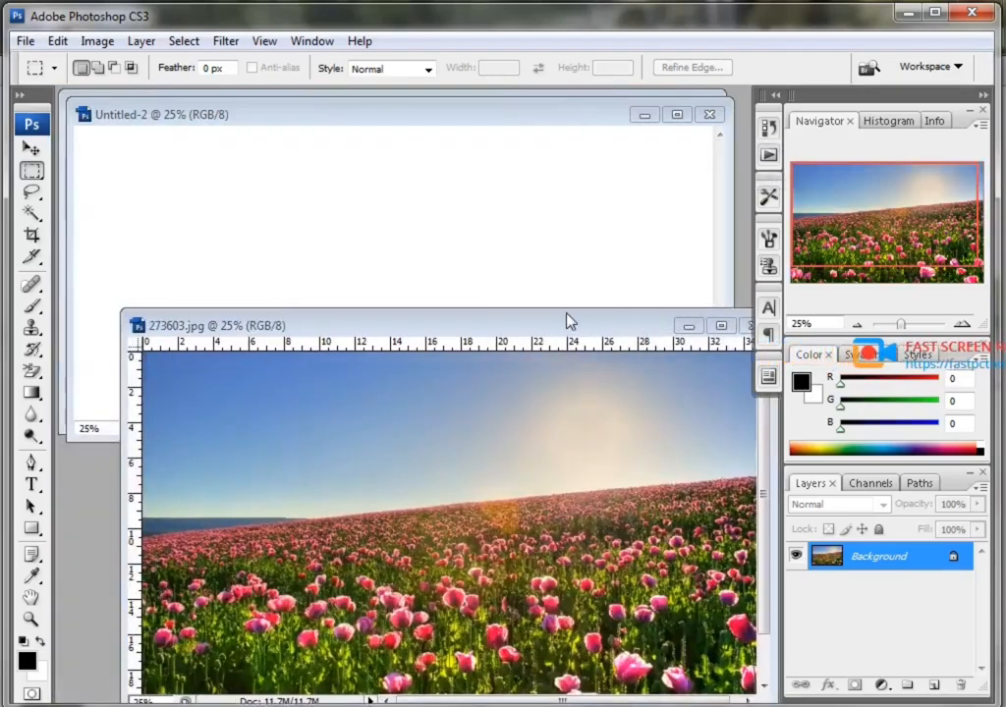
Crop 273603.jpg to a wide area, trimming narrow strips from the picture's edges.
left_click(33, 239)
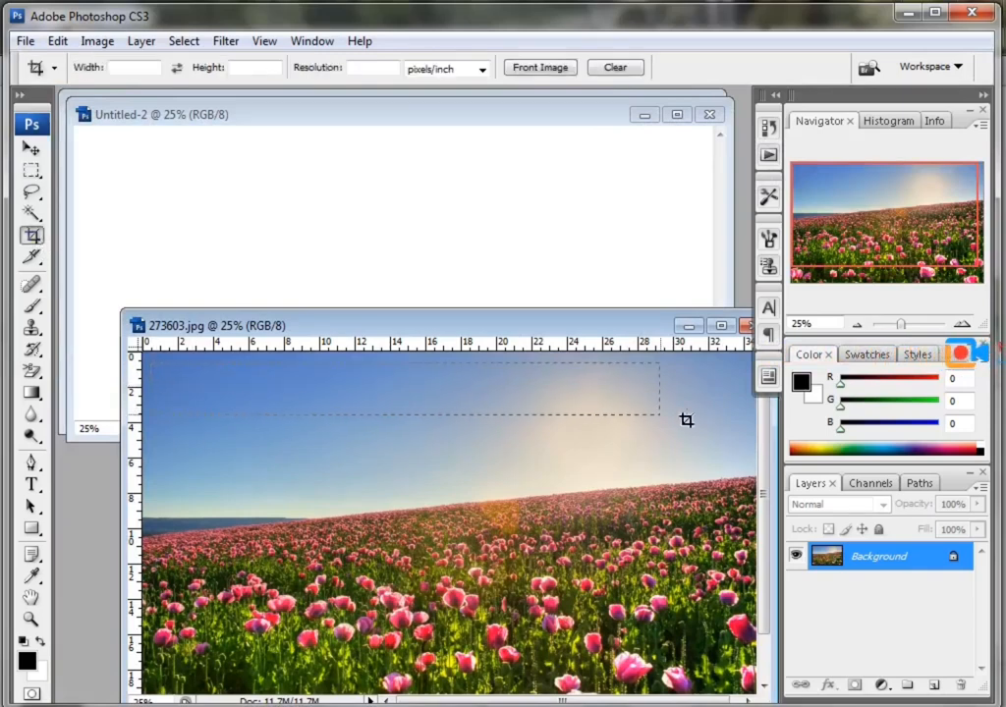
left_click_drag(686, 420, 776, 450)
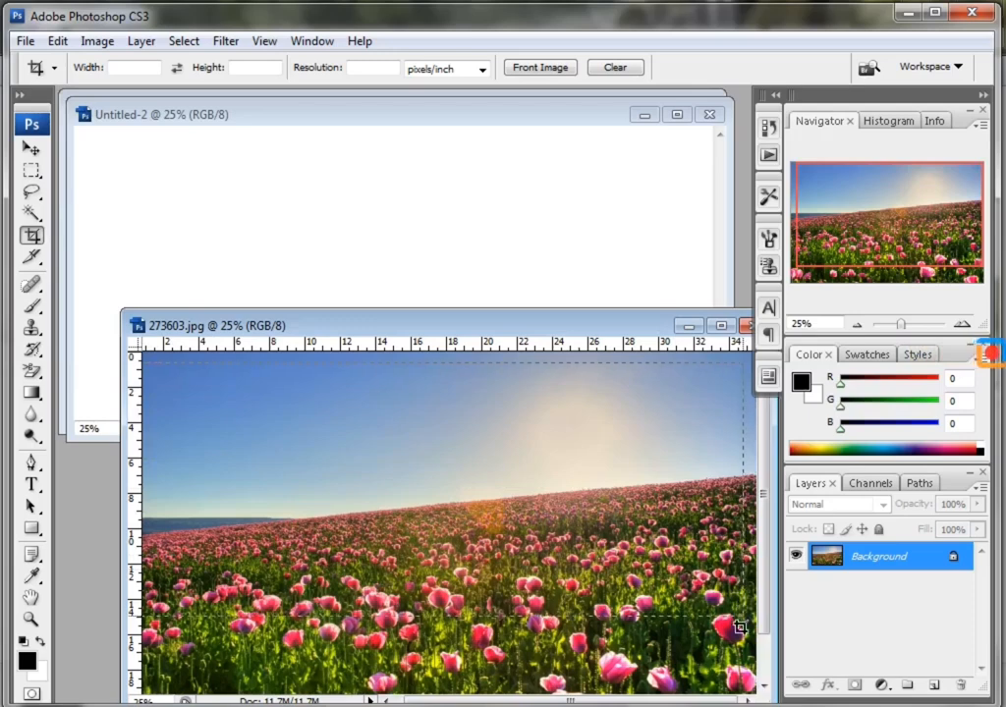
left_click_drag(749, 684, 750, 685)
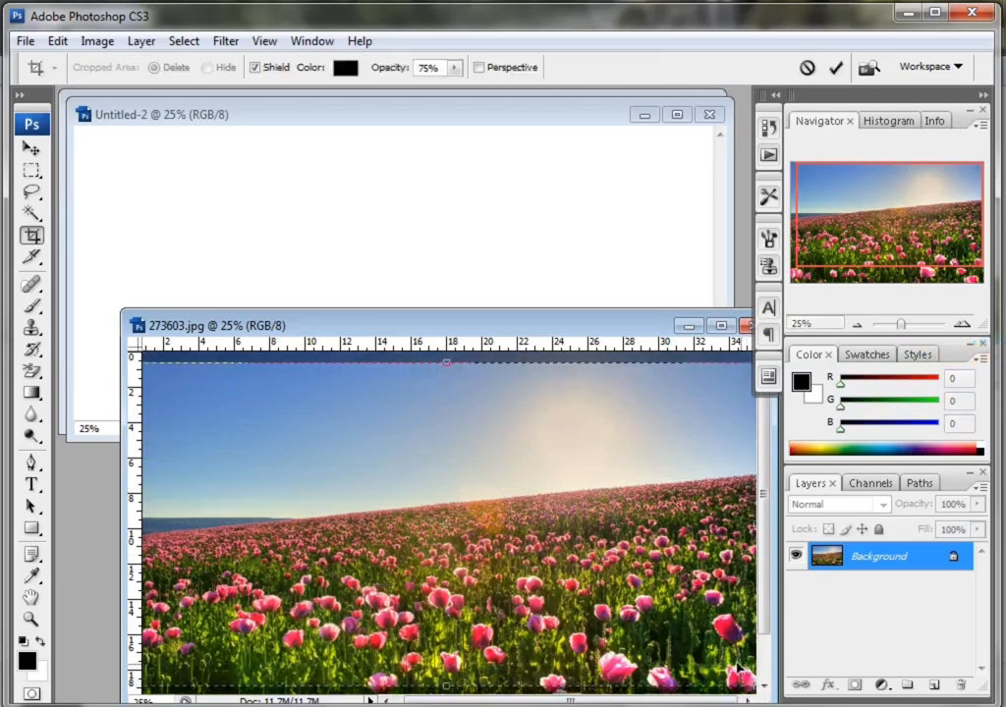
left_click(33, 149)
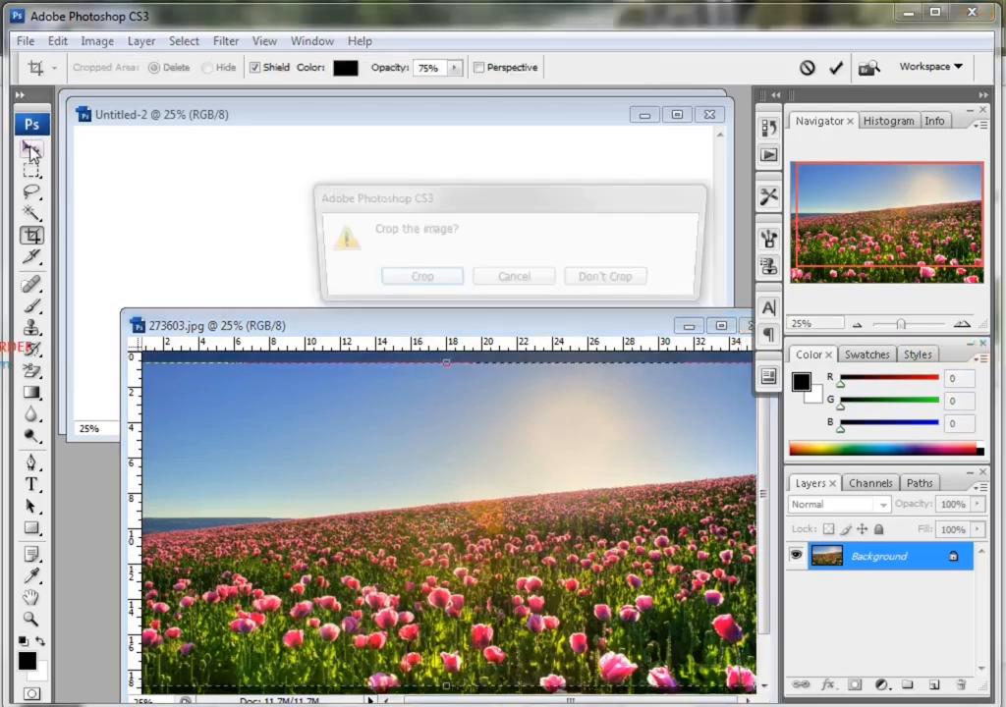
left_click(413, 281)
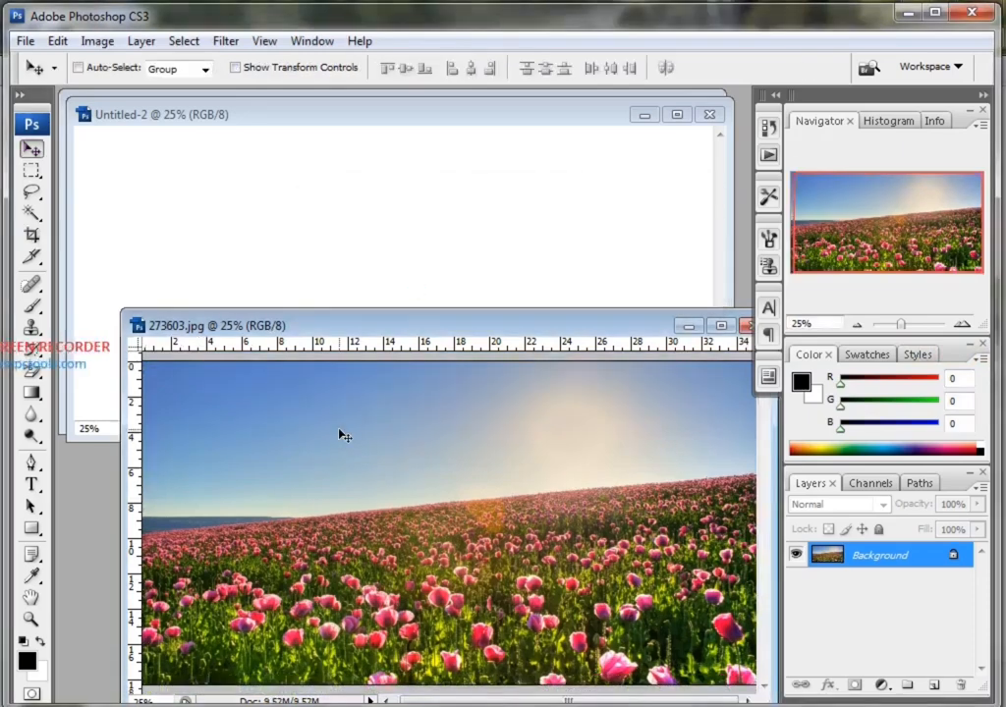
Copy the cropped flower-field picture into Untitled-2 as a new layer and minimise the 273603.jpg window.
left_click_drag(342, 436, 380, 250)
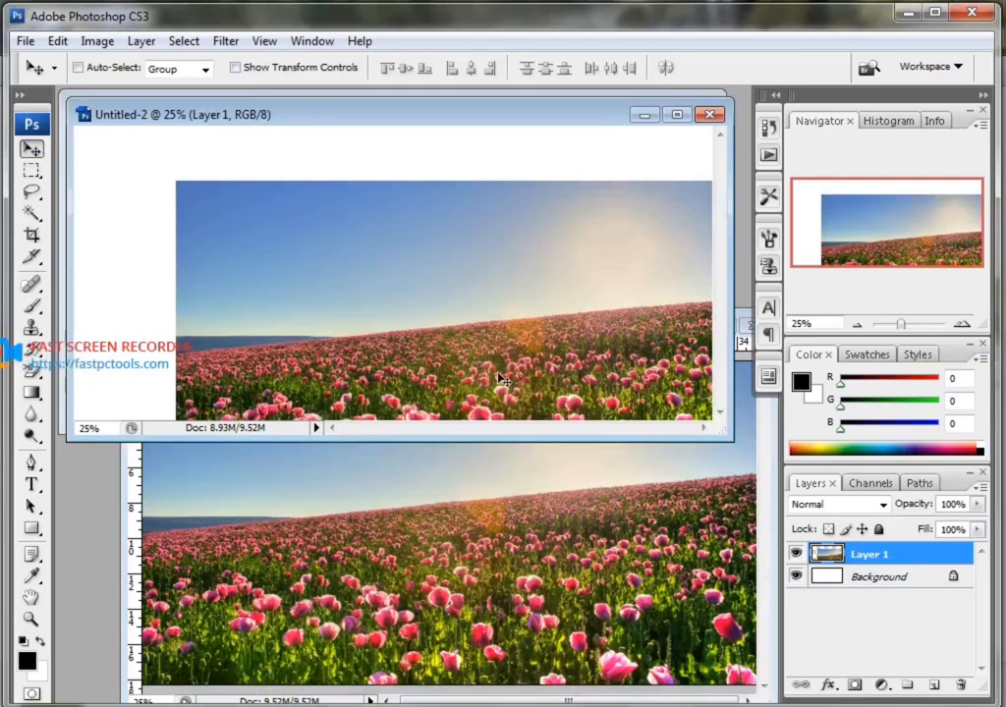
left_click(309, 478)
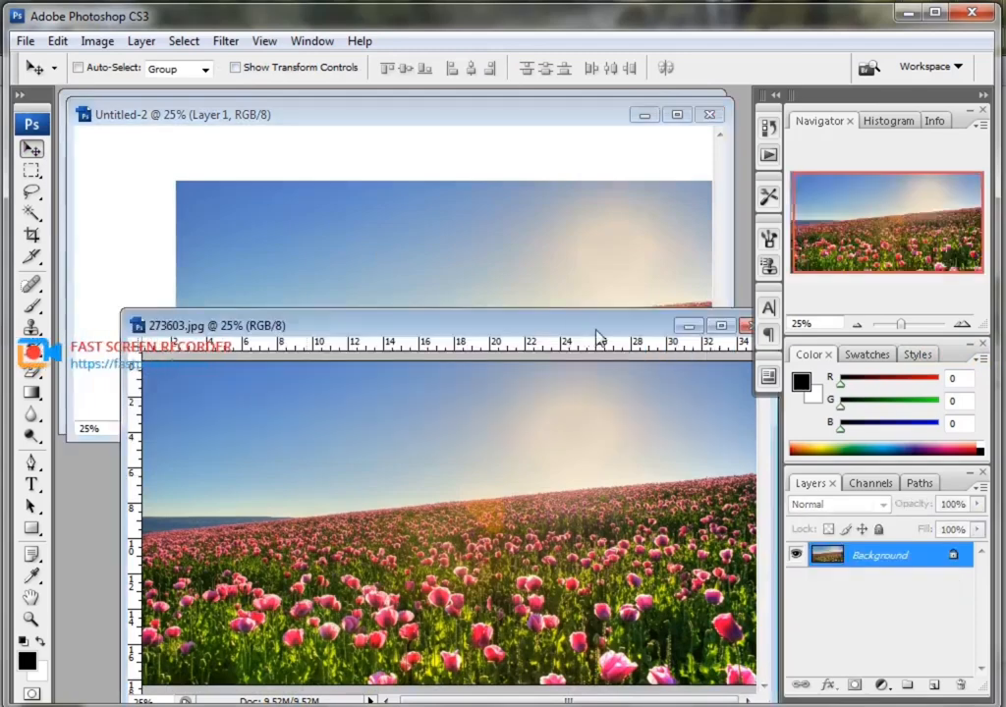
left_click(688, 326)
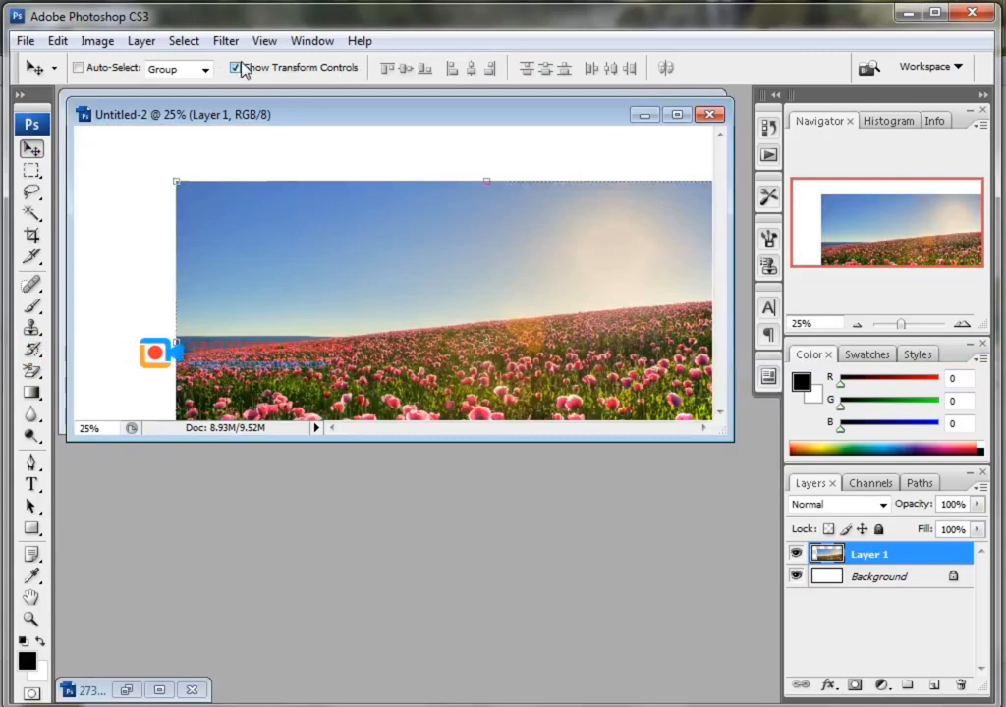
Show transform controls, scale the flower-field layer to 104.1% width and 109.7% height, and position it to cover the whole canvas.
left_click_drag(223, 229, 124, 163)
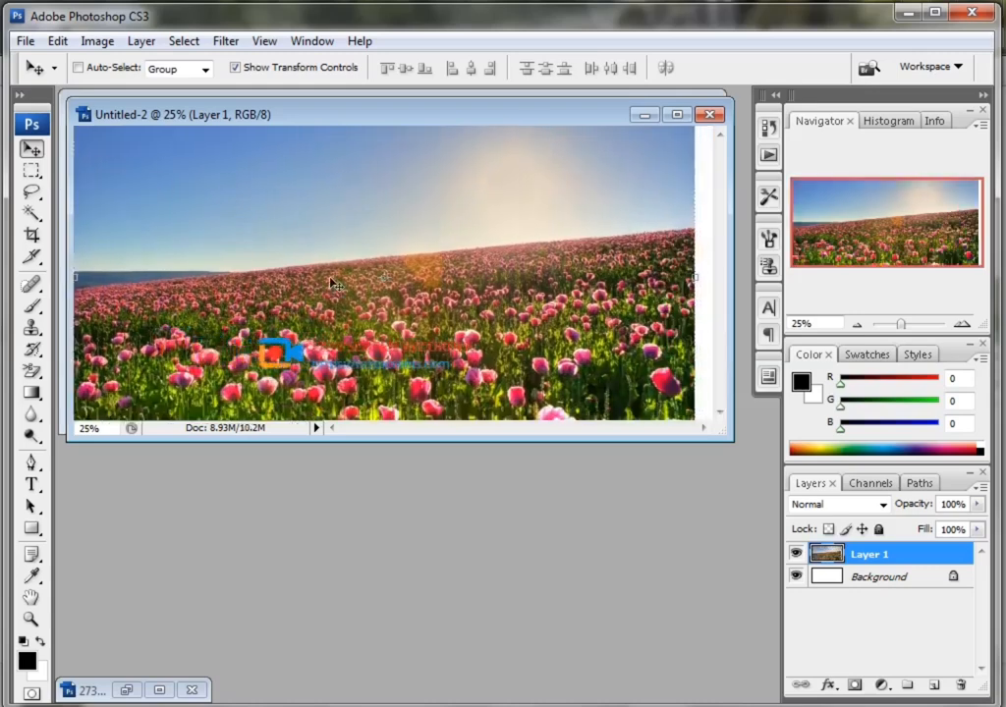
left_click_drag(295, 242, 243, 178)
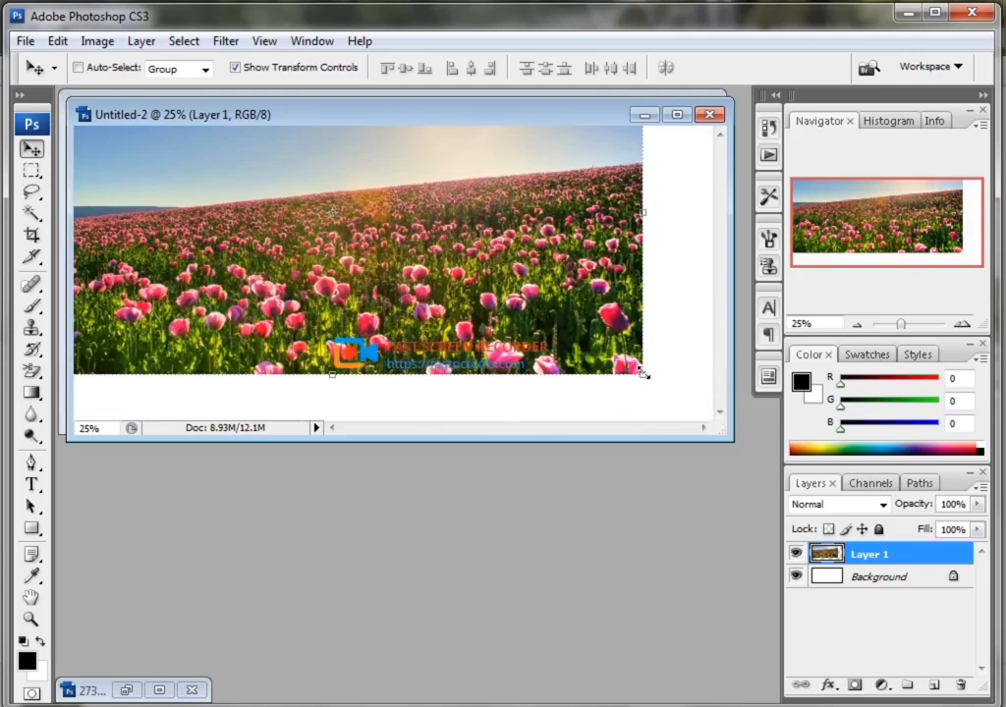
left_click_drag(643, 374, 668, 406)
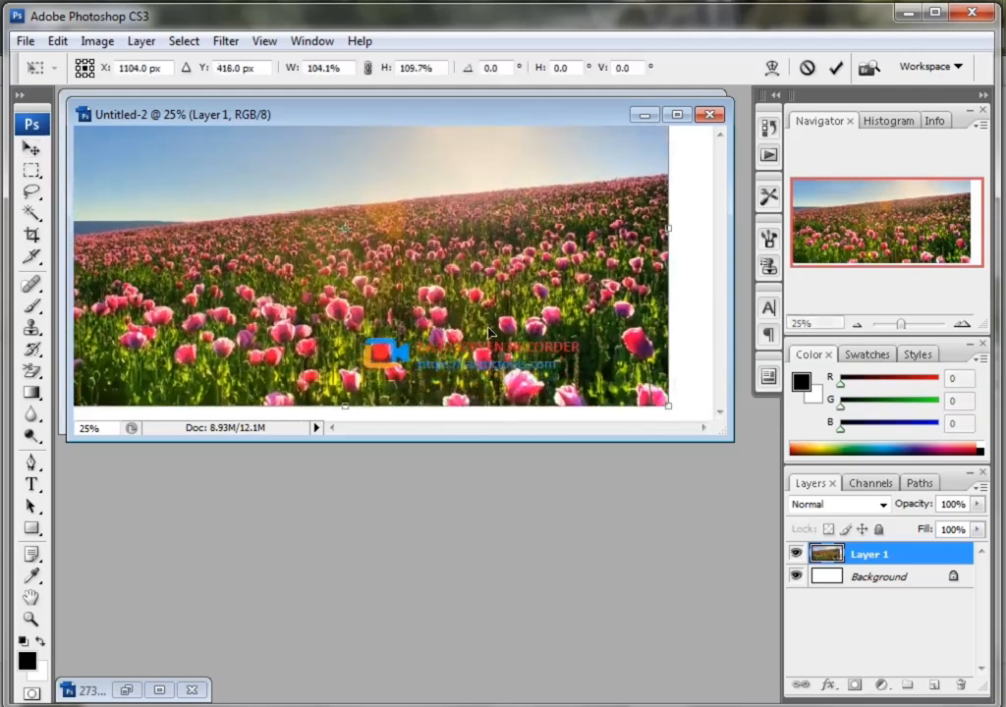
left_click_drag(488, 334, 540, 350)
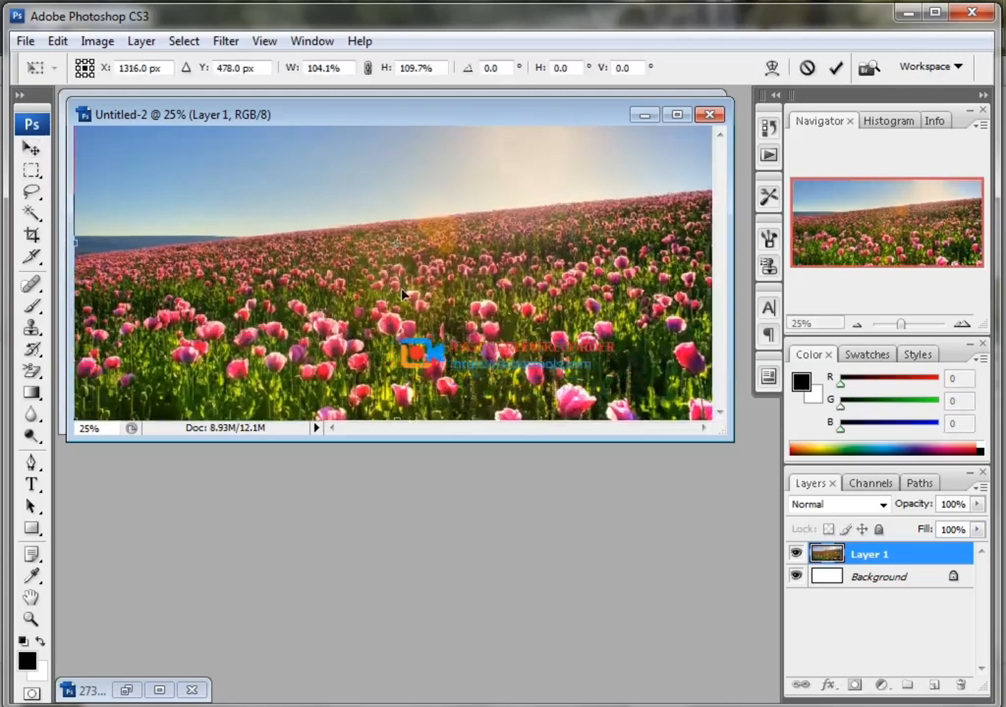
left_click(40, 142)
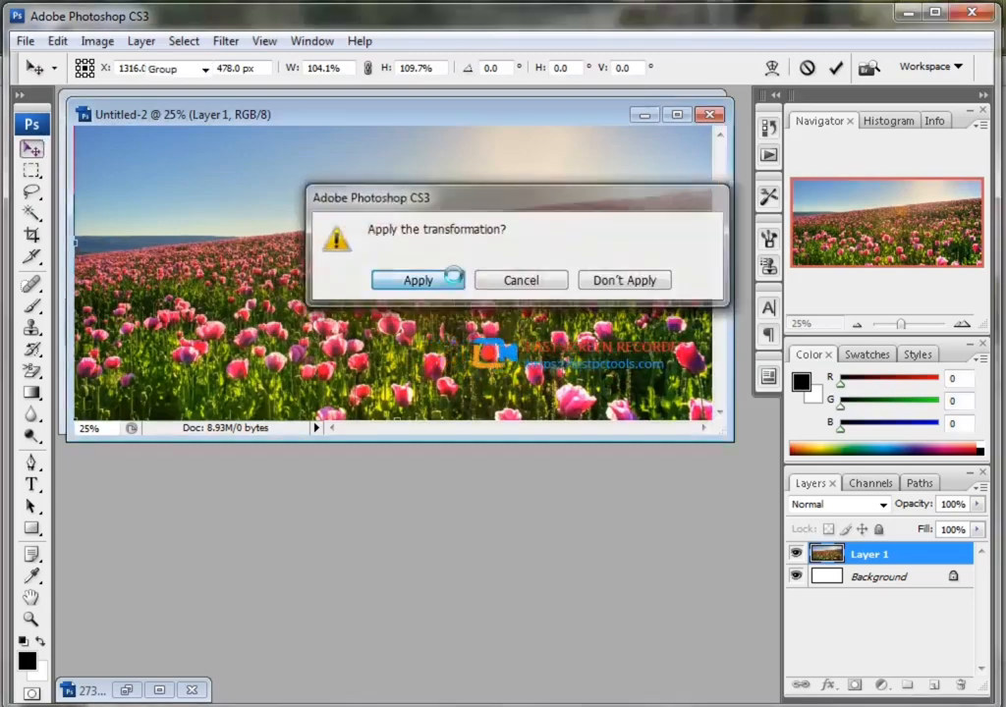
left_click(454, 282)
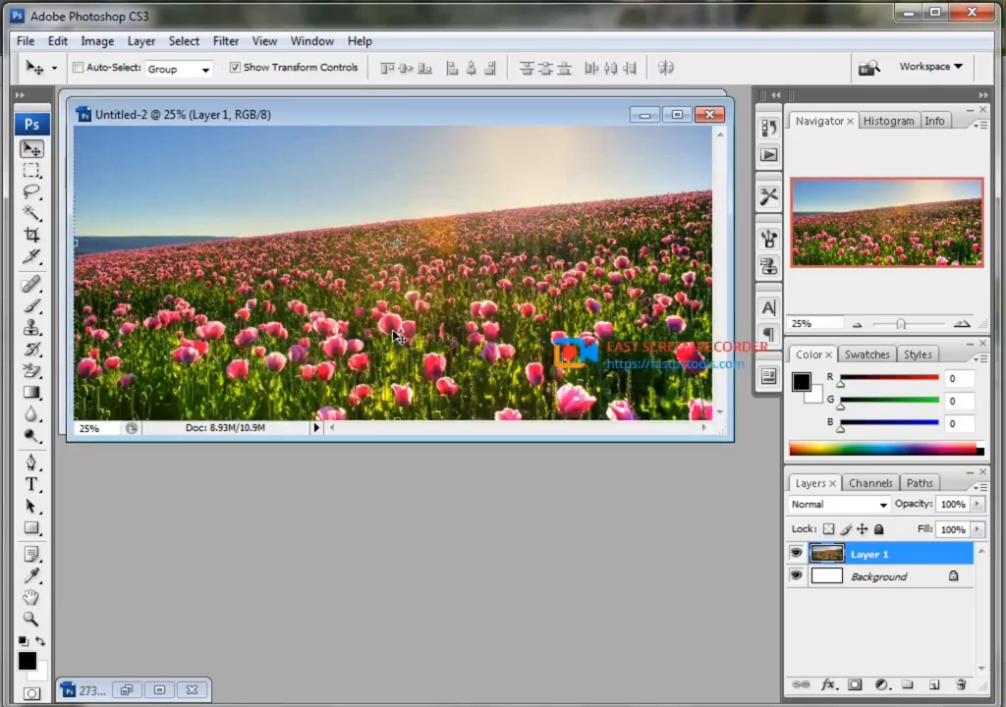
Maximise the Untitled-2 document window and hide the layer's transform controls.
key("ctrl+r")
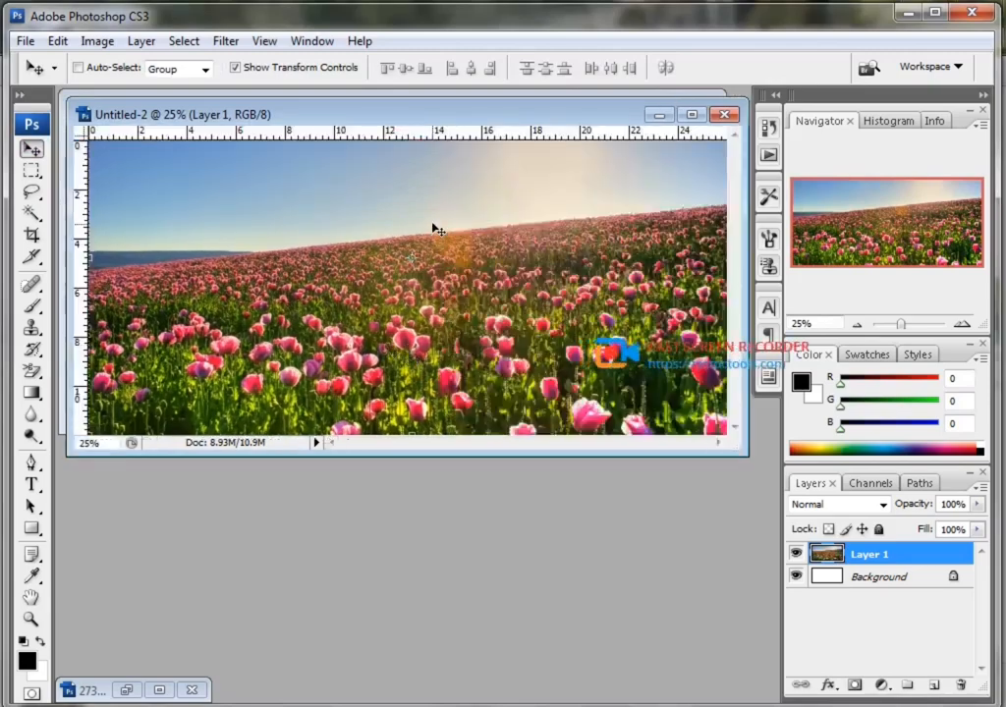
key("ctrl+r")
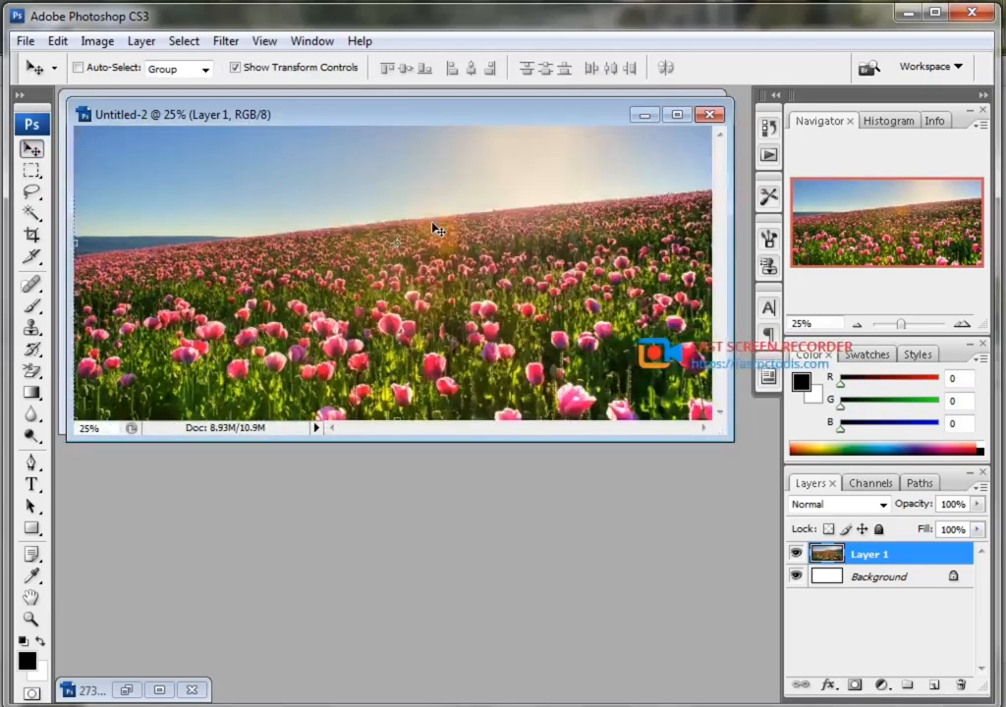
left_click(678, 114)
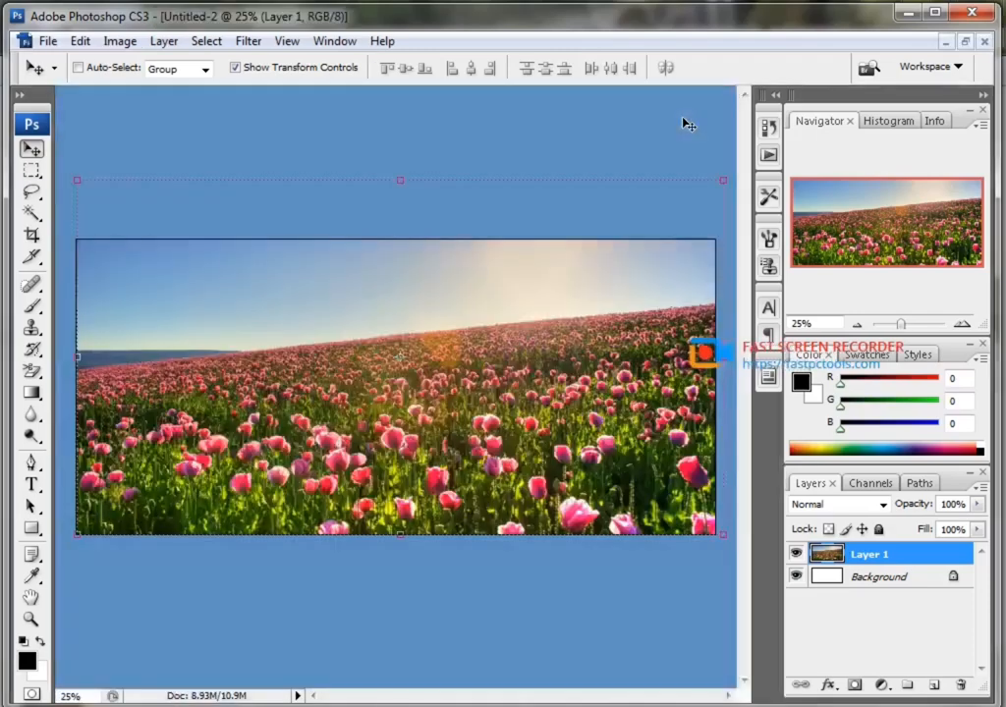
left_click(328, 74)
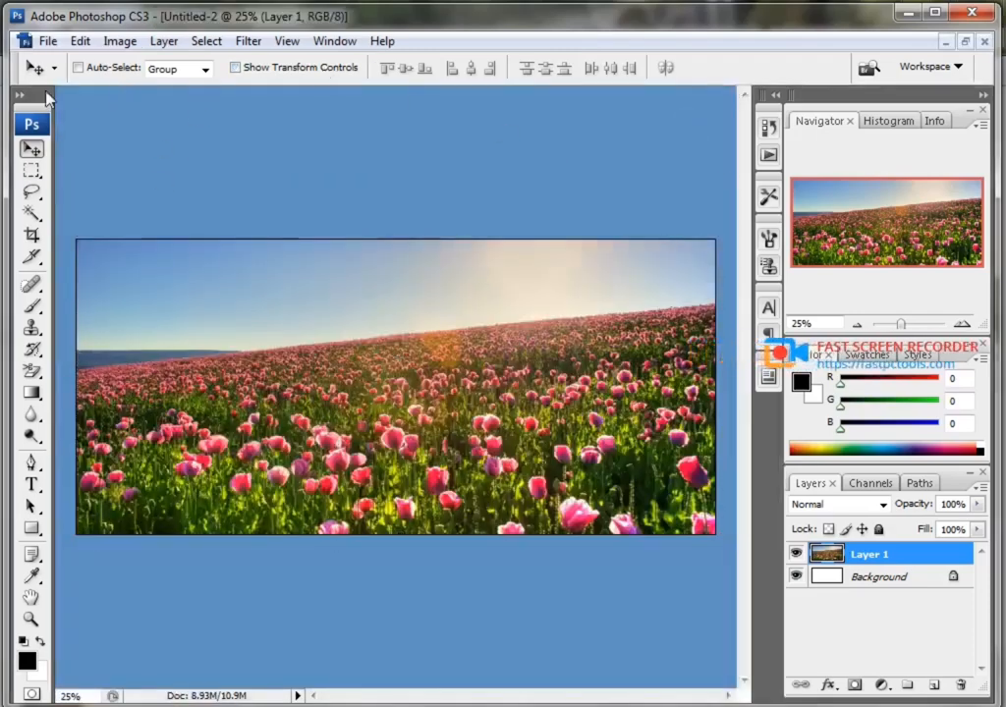
Apply a Gaussian Blur with a 14.8 pixel radius to the flower-field layer.
left_click(251, 44)
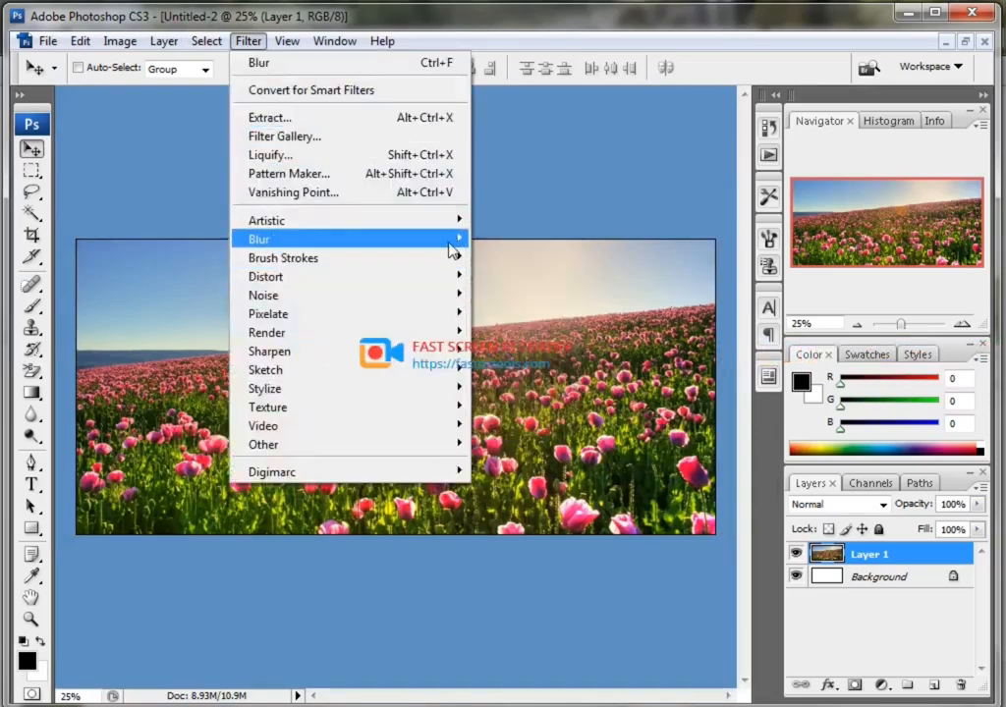
mouse_move(454, 242)
left_click(517, 312)
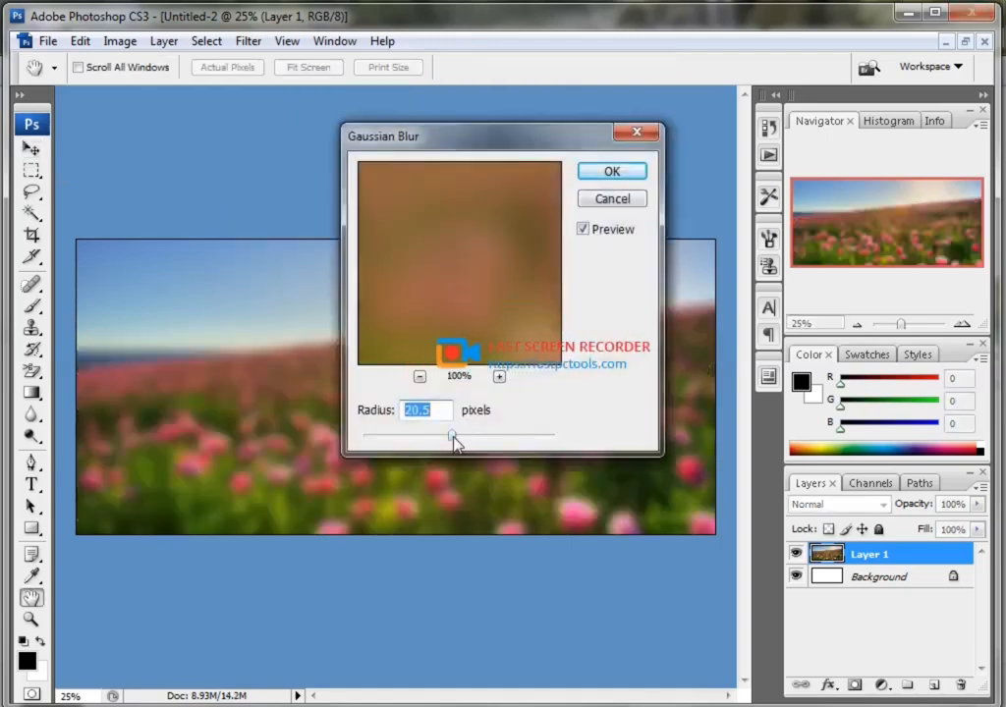
mouse_move(453, 435)
left_mouse_down()
mouse_move(430, 440)
mouse_move(447, 440)
left_mouse_up()
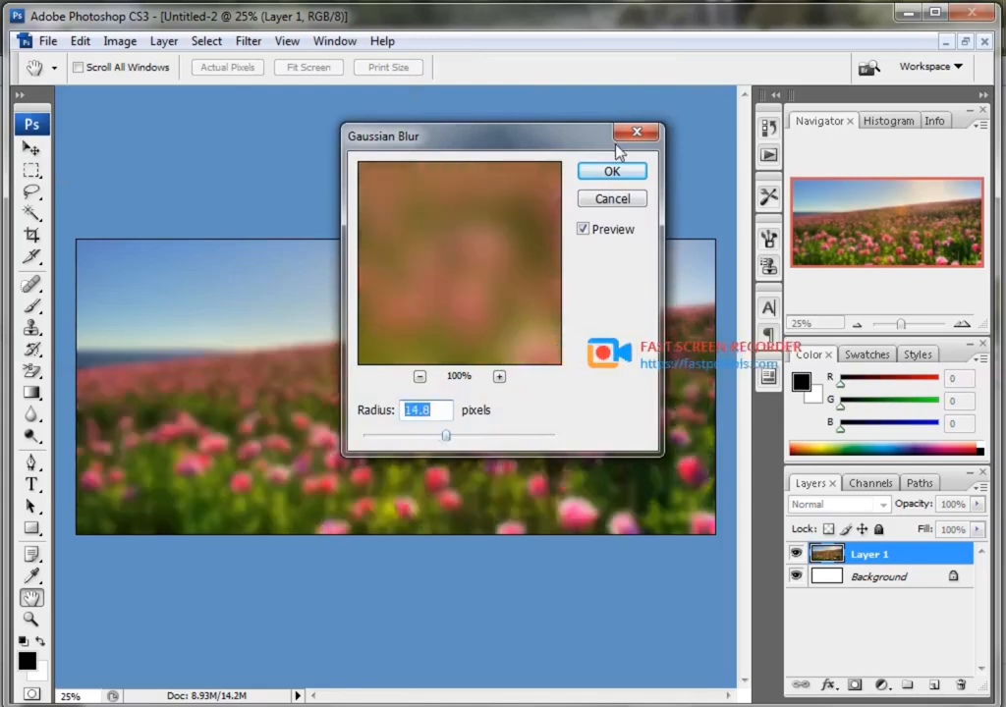
left_click(612, 174)
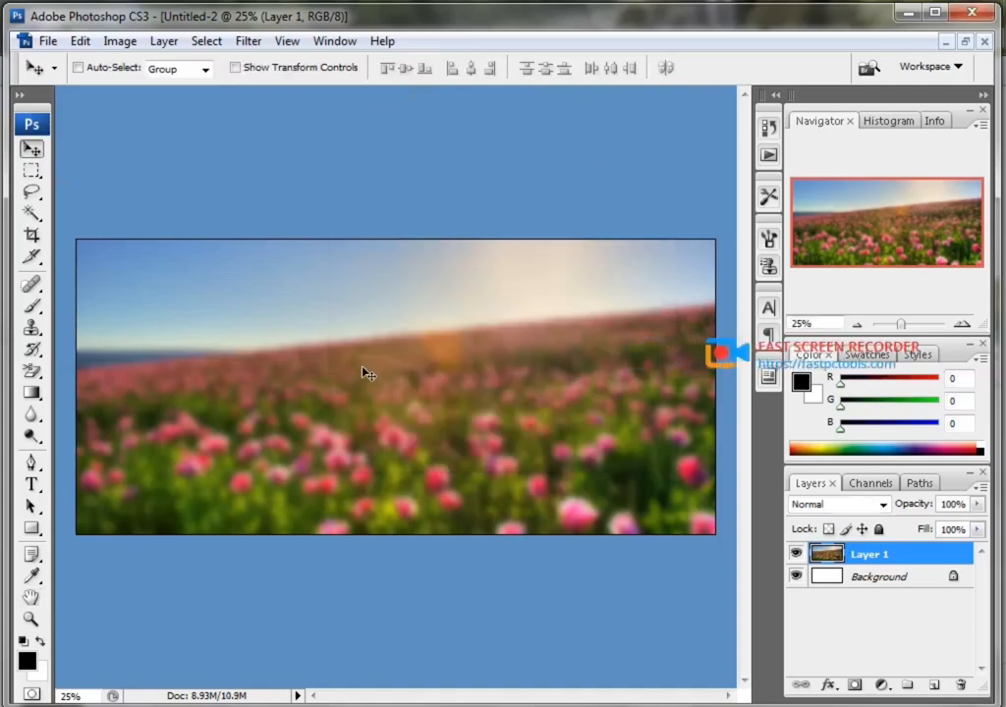
Save a copy of the document as Untitled-2.png in the photoshop folder, in PNG format with interlacing set to None.
left_click(46, 41)
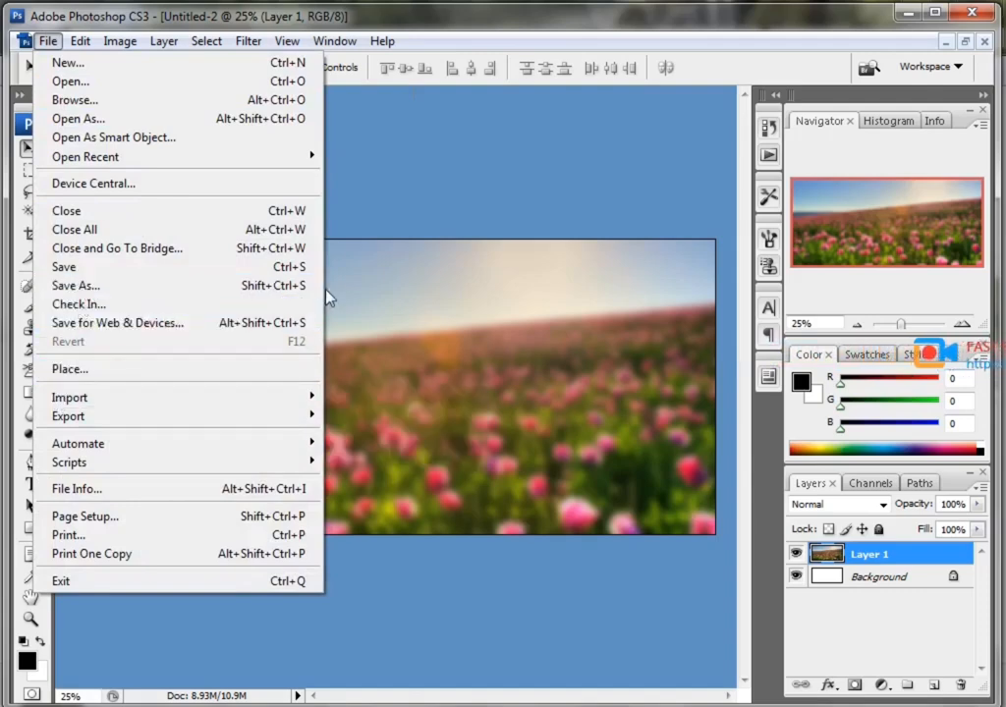
left_click(300, 286)
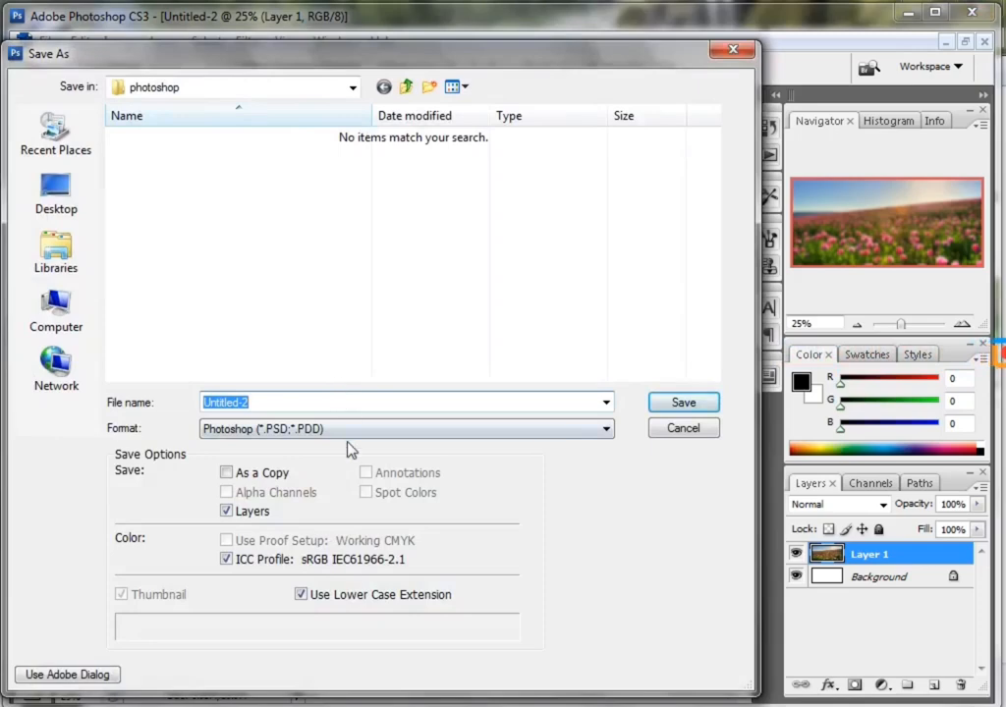
left_click(347, 429)
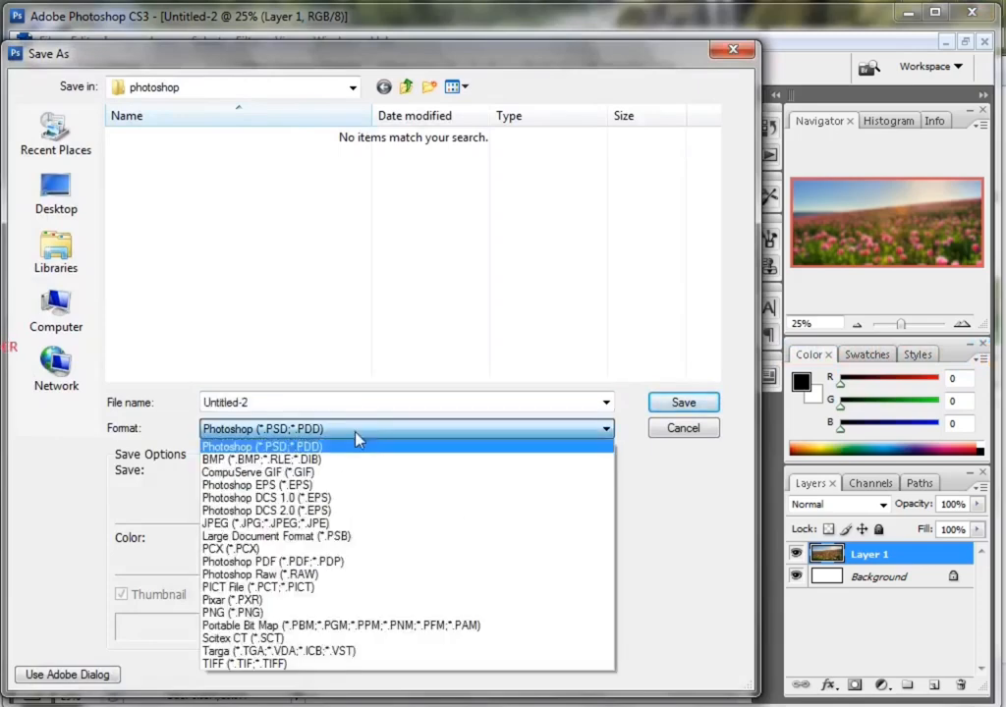
left_click(233, 612)
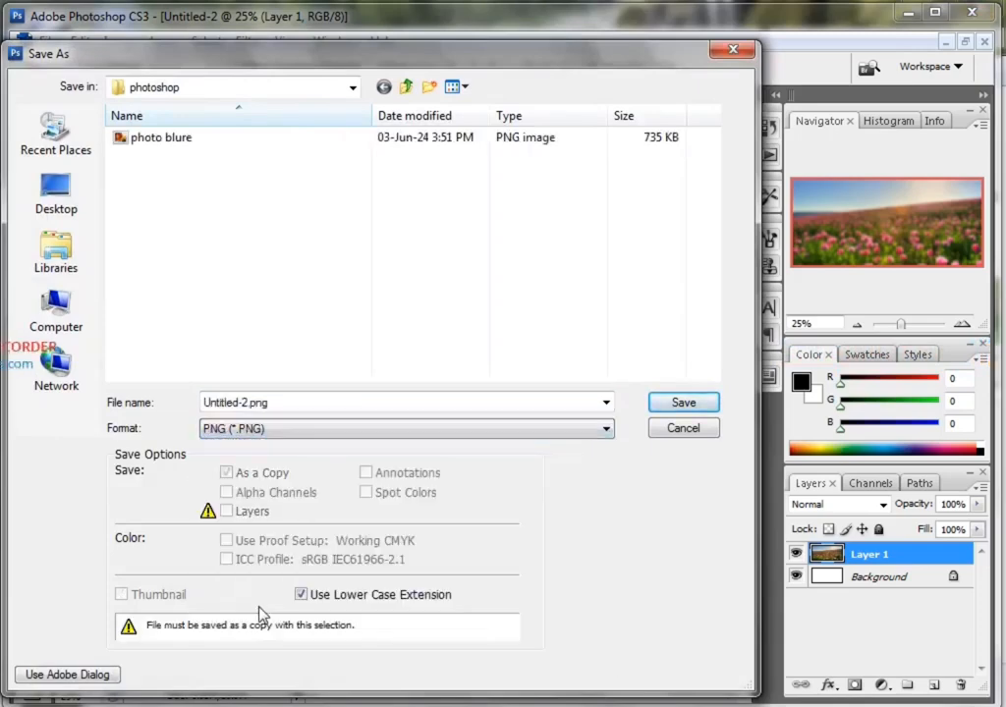
left_click(685, 403)
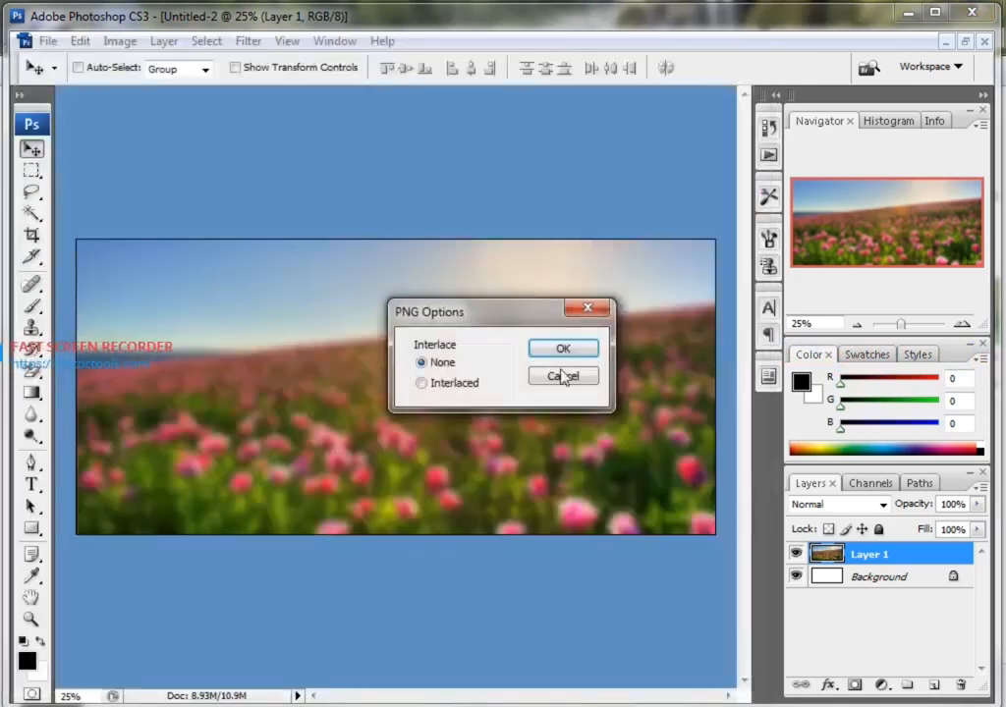
left_click(561, 351)
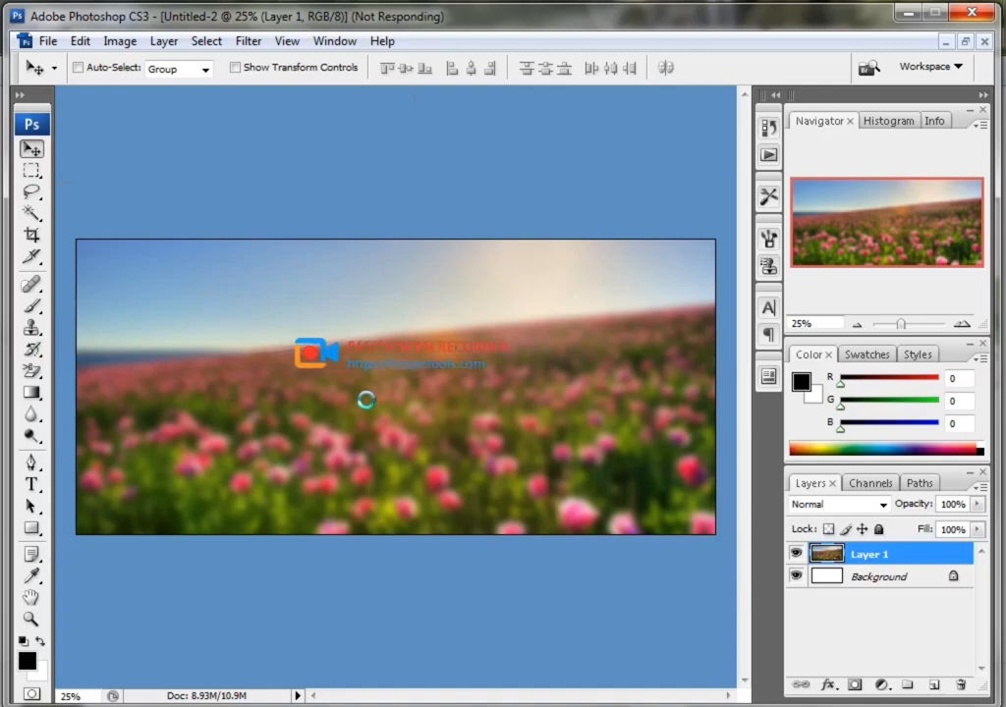
Minimise Photoshop and open the photoshop folder from Recent Places in Windows Explorer.
left_click(912, 16)
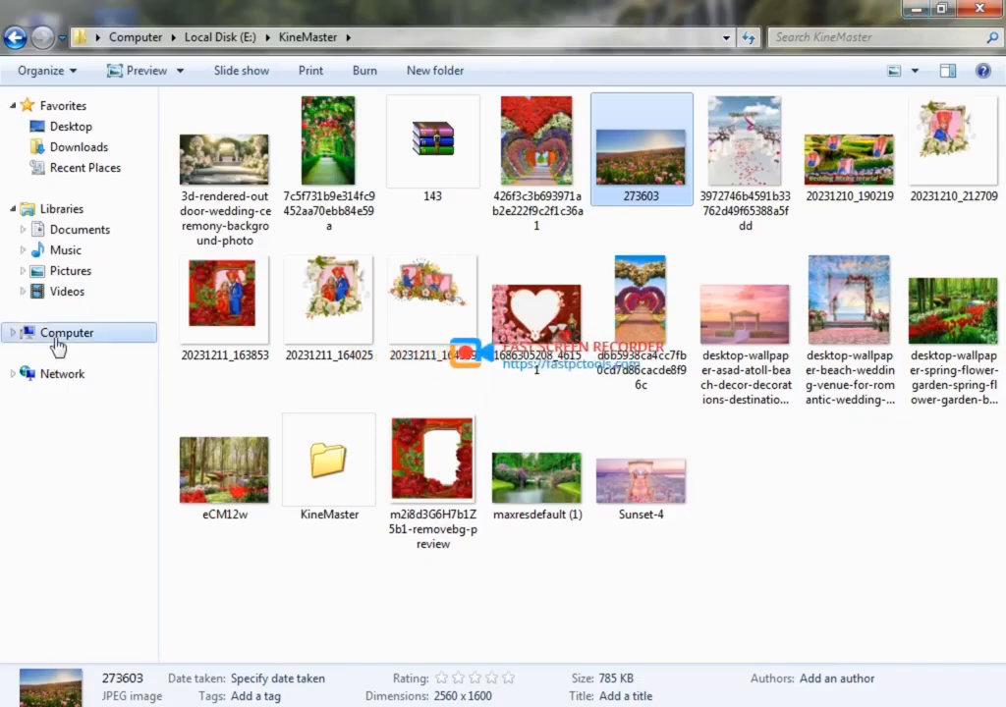
left_click(88, 171)
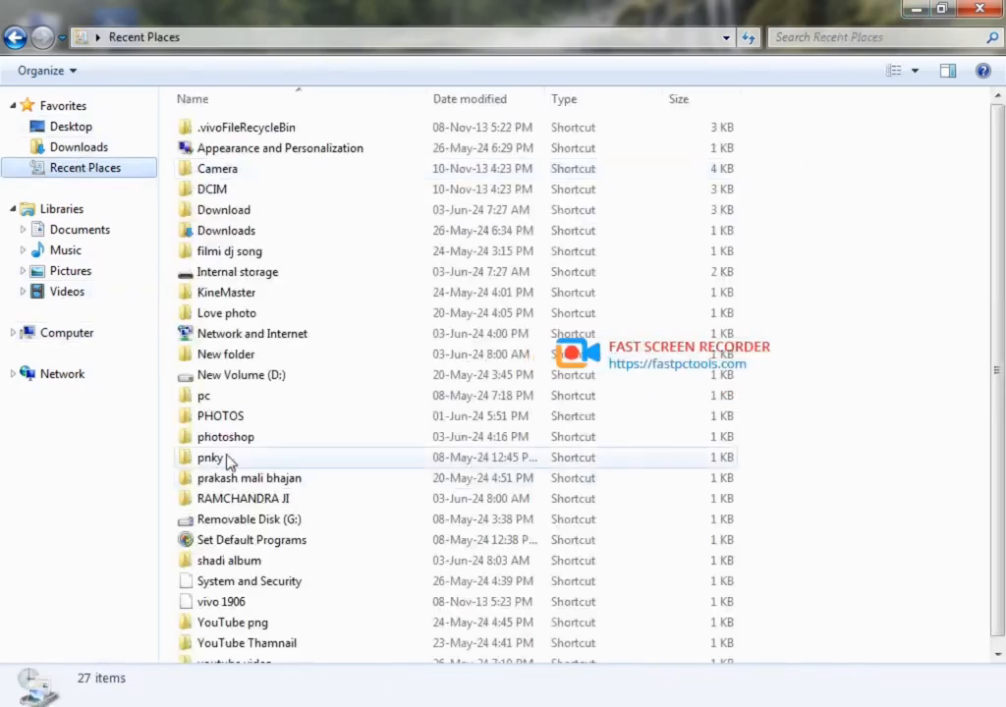
double_click(230, 444)
right_click(352, 144)
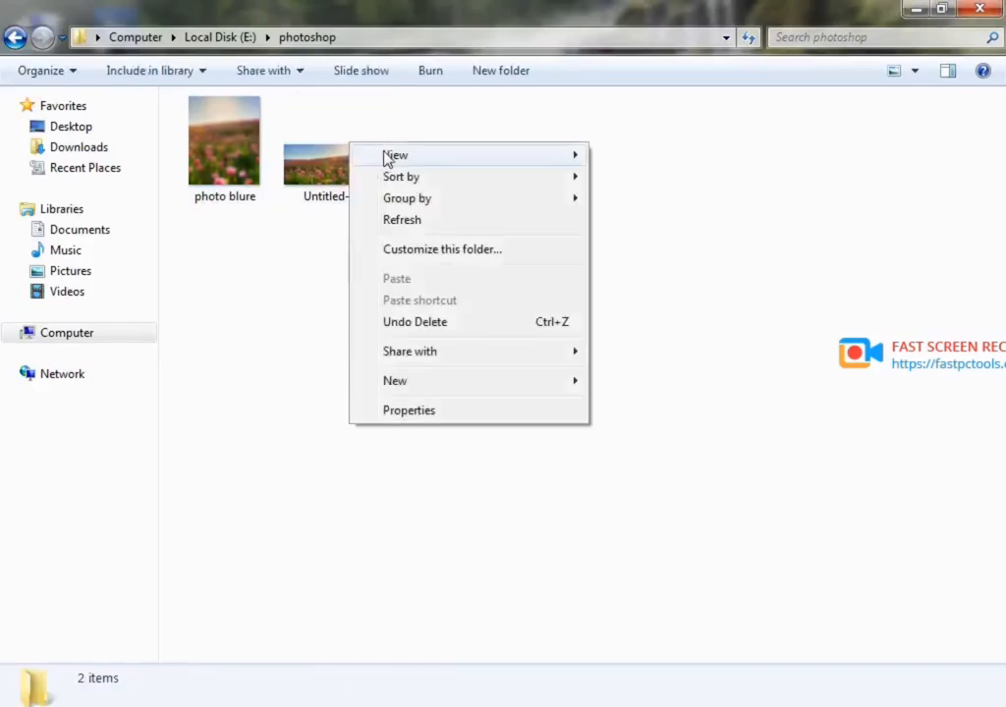
left_click(294, 246)
Preview the saved Untitled-2 PNG in Windows Photo Viewer, close it and open the preview again.
double_click(304, 165)
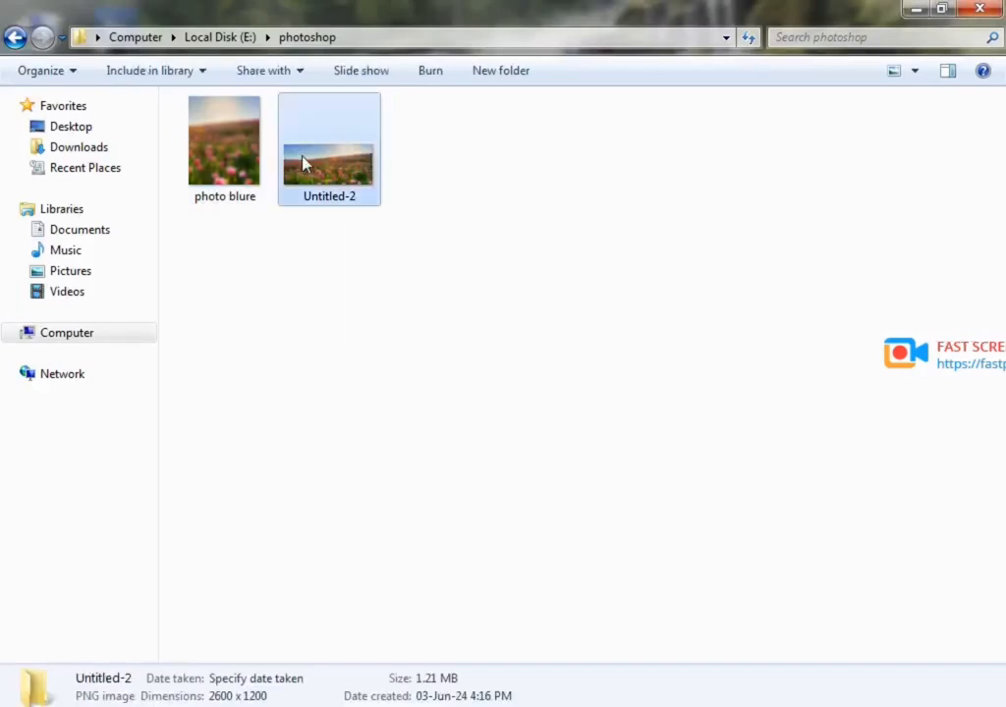
left_click(979, 9)
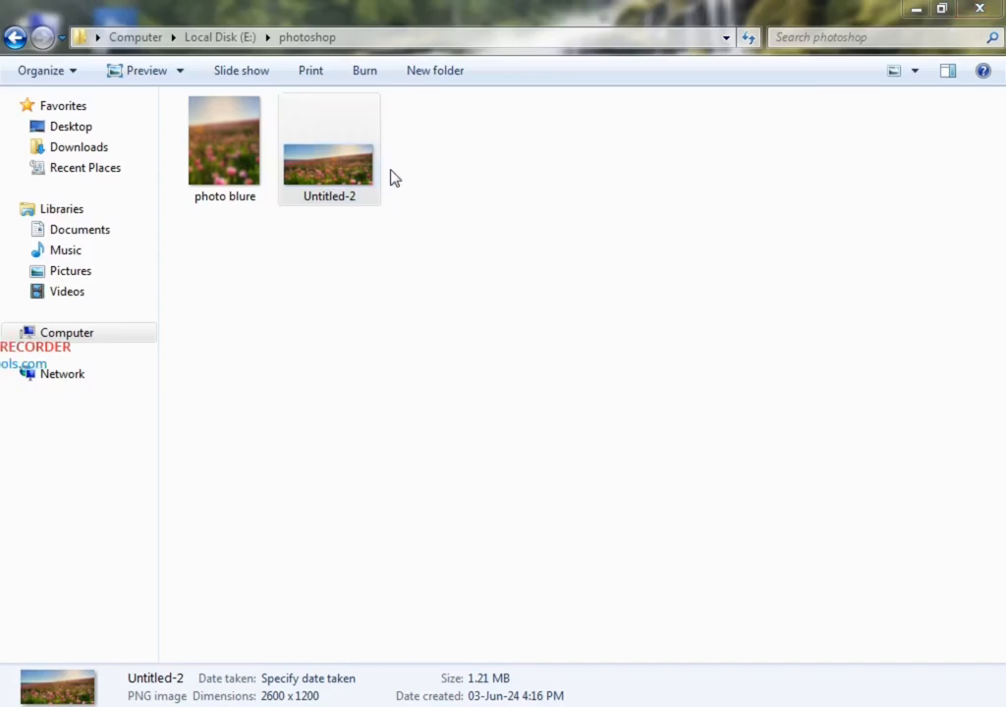
right_click(334, 167)
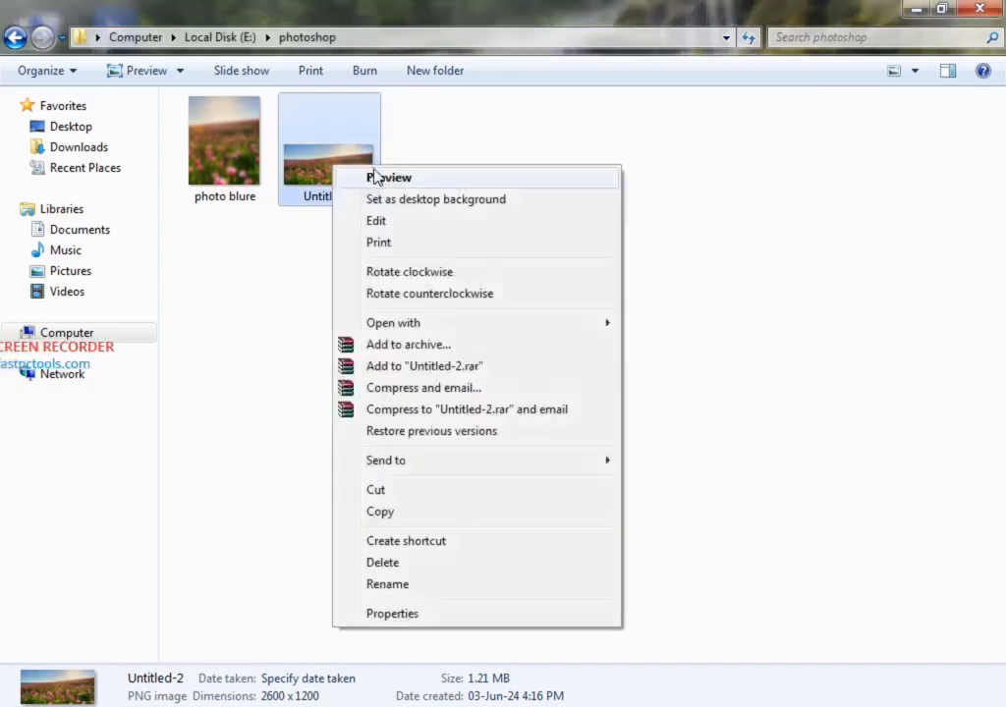
left_click(371, 176)
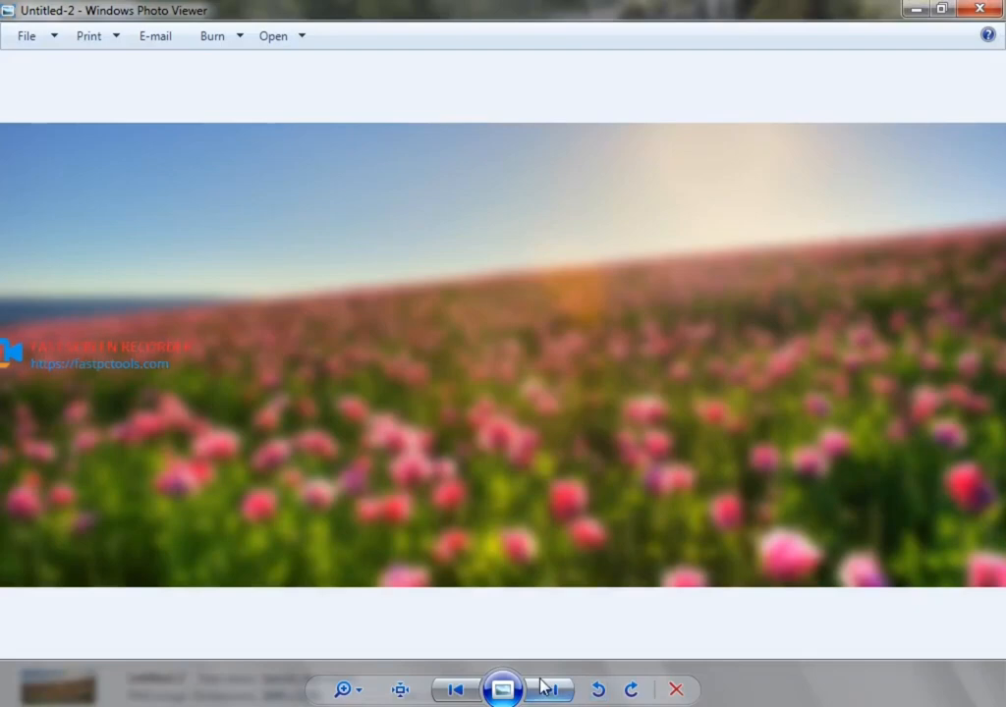
Inspect the blurred flower-field image by adjusting its zoom level, ending with the whole picture in view.
left_click(343, 690)
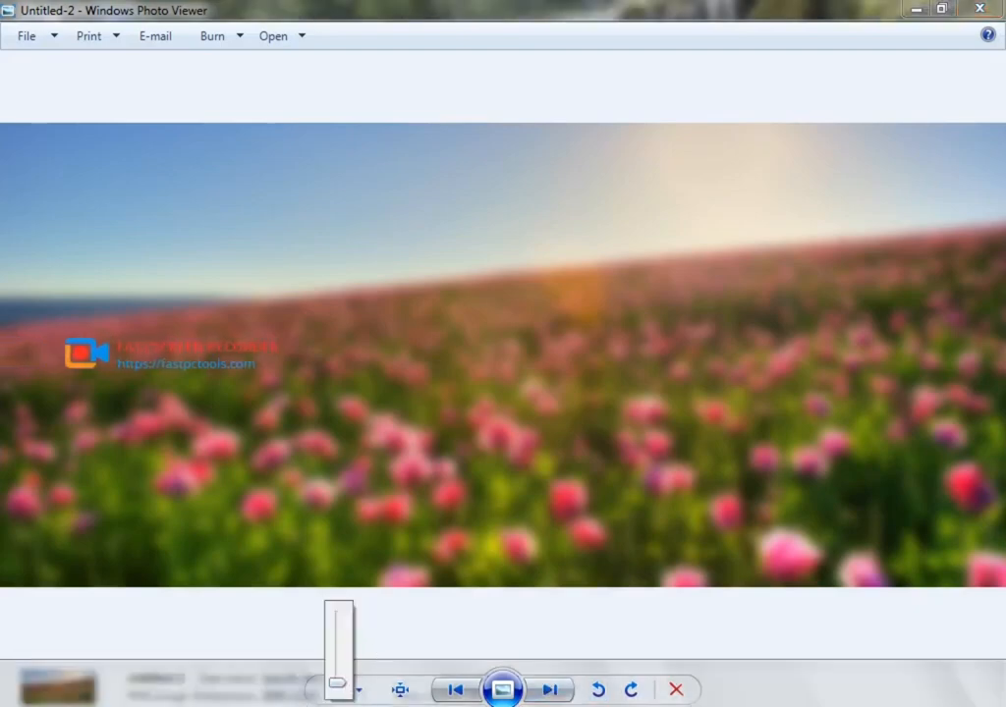
mouse_move(337, 665)
left_mouse_down()
mouse_move(348, 644)
mouse_move(351, 681)
left_mouse_up()
left_click_drag(344, 677, 346, 687)
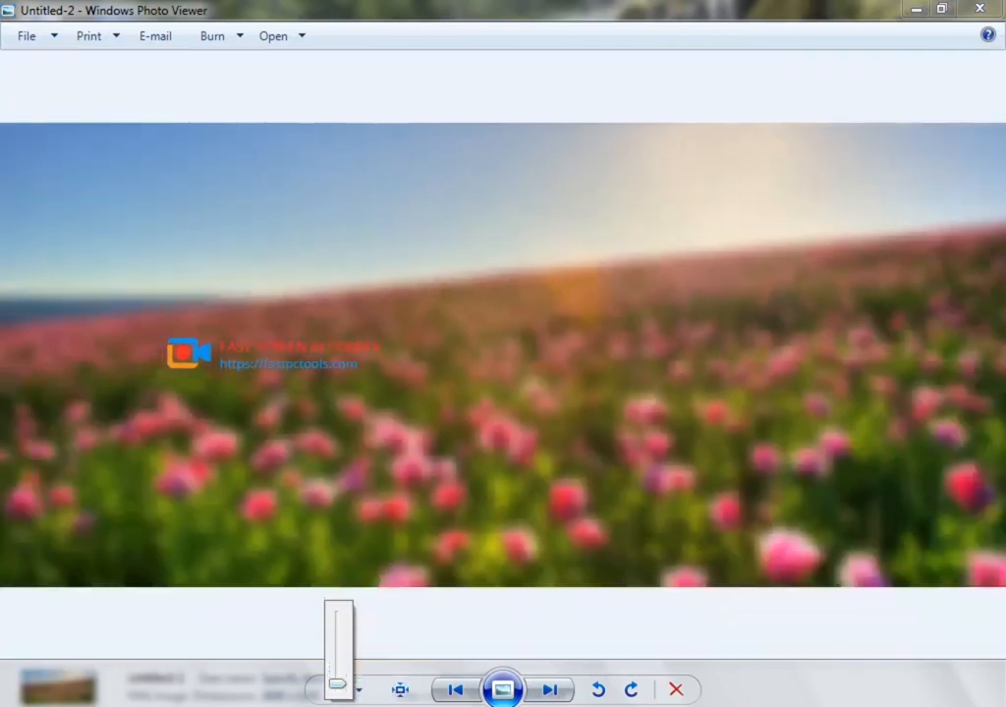
left_click(827, 705)
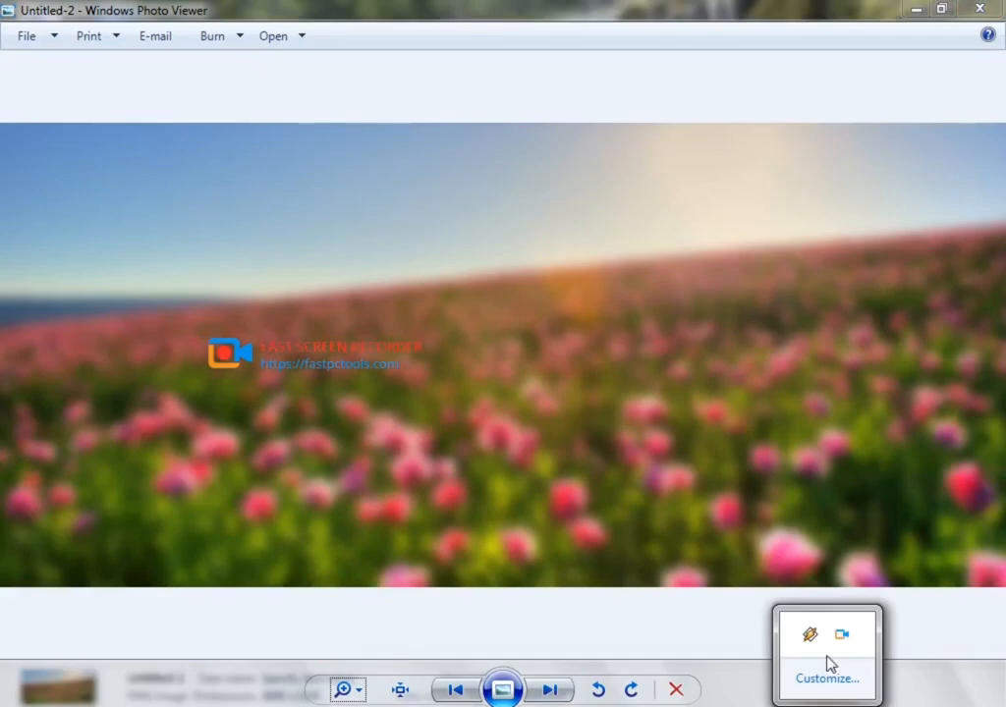